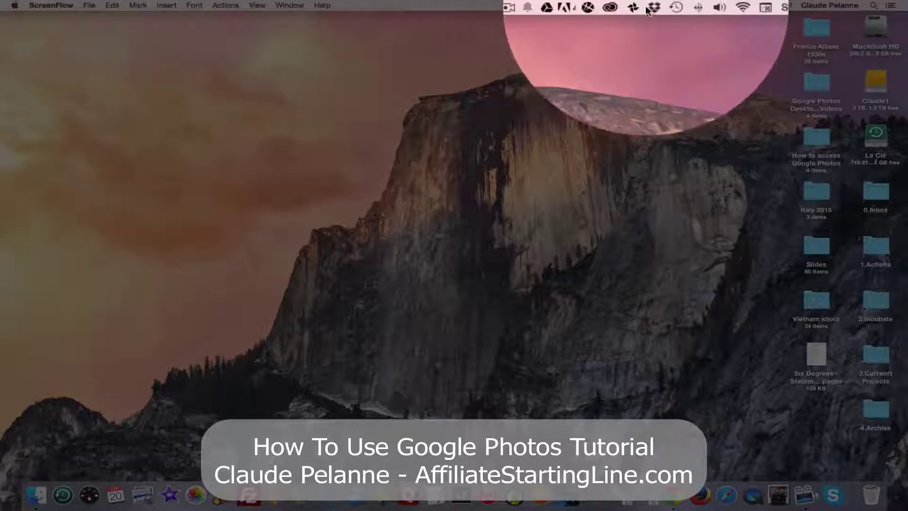
Open the Google Photos web library from the Backup menu-bar icon
{"action": "left_click", "coordinate": [637, 5]}
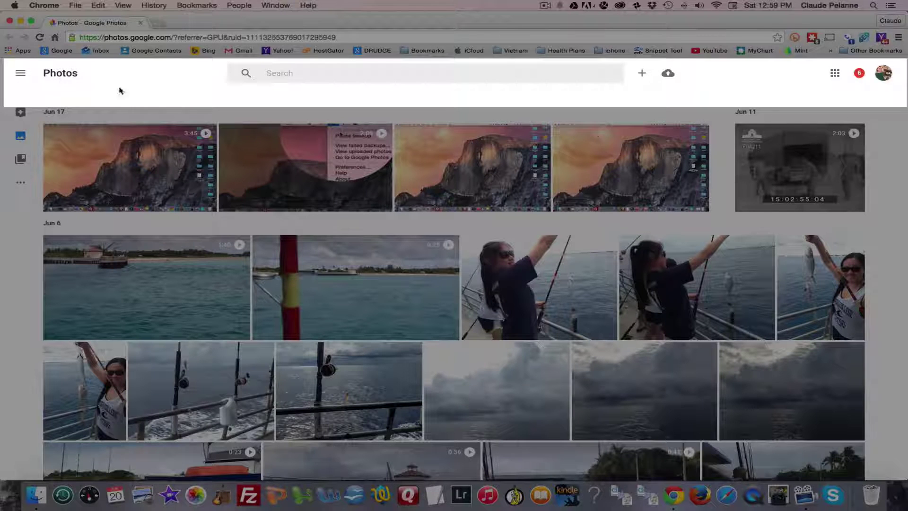
Open Search & explore and scroll through the People, Places and Things listings
{"action": "left_click", "coordinate": [292, 77]}
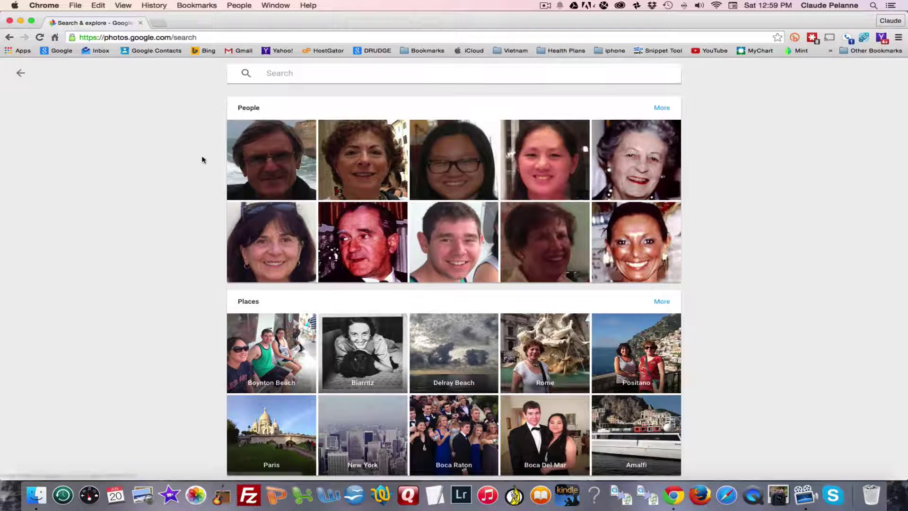
{"action": "scroll", "coordinate": [195, 178], "scroll_direction": "down", "scroll_amount": 5}
{"action": "scroll", "coordinate": [238, 172], "scroll_direction": "up", "scroll_amount": 3}
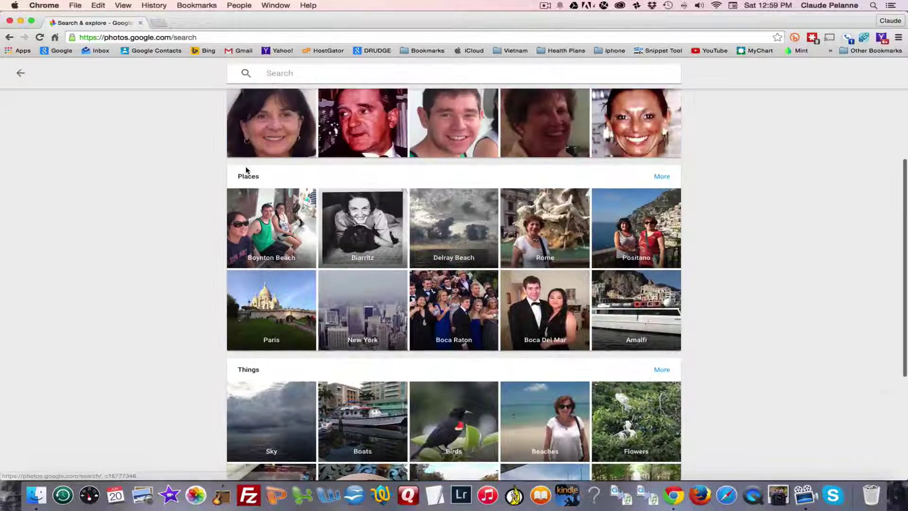
{"action": "scroll", "coordinate": [232, 225], "scroll_direction": "down", "scroll_amount": 4}
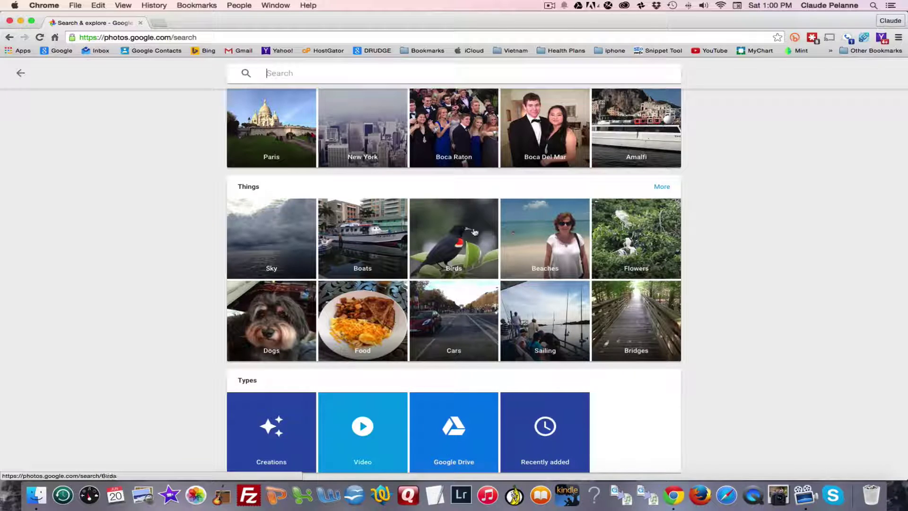
{"action": "scroll", "coordinate": [374, 186], "scroll_direction": "up", "scroll_amount": 6}
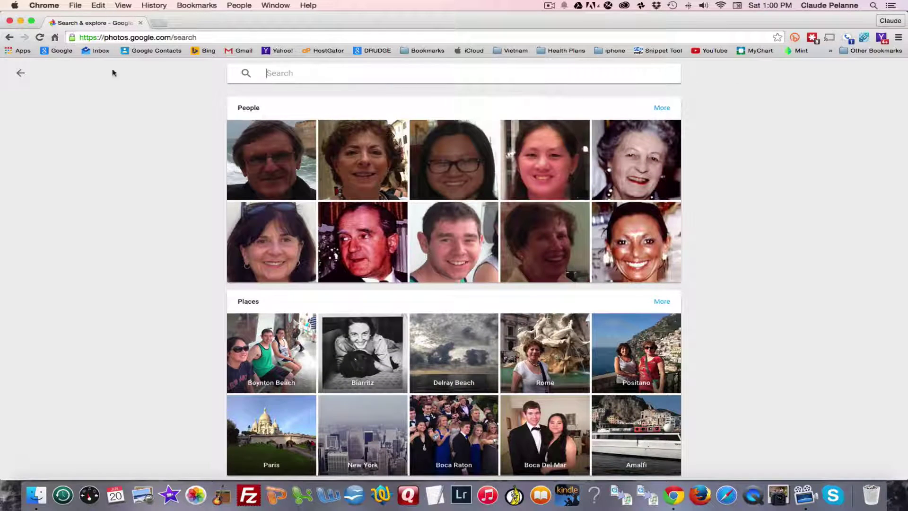
Go back to the photo library and open, then close, the Create new album window
{"action": "left_click", "coordinate": [21, 73]}
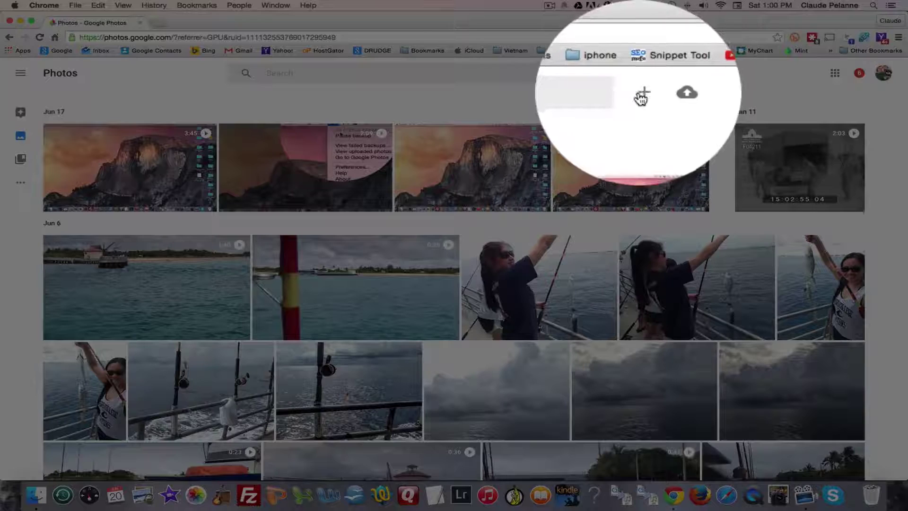
{"action": "left_click", "coordinate": [642, 74]}
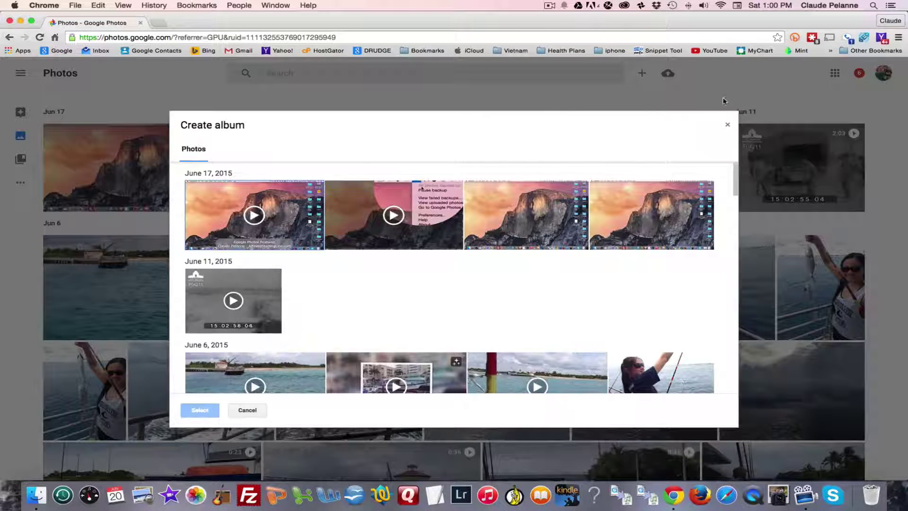
{"action": "left_click", "coordinate": [728, 125]}
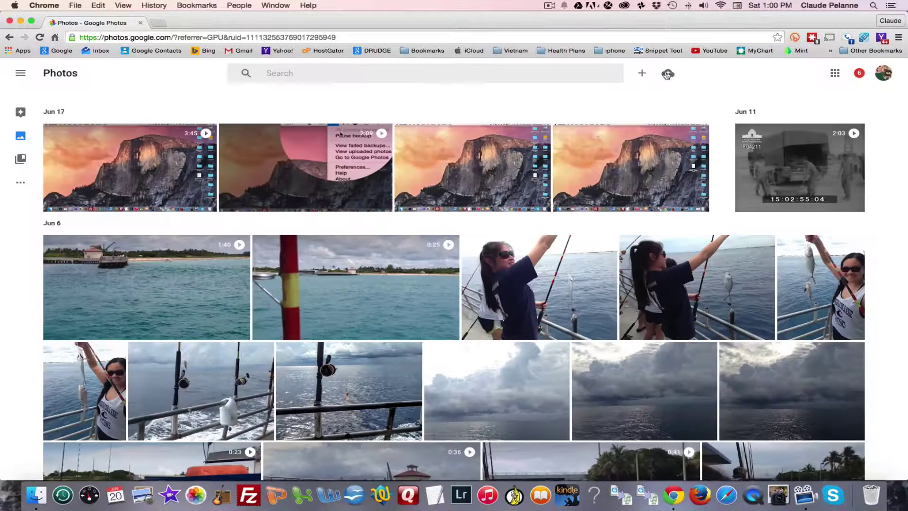
Start a photo upload and cancel it, then open and close the Google apps grid
{"action": "left_click", "coordinate": [668, 75]}
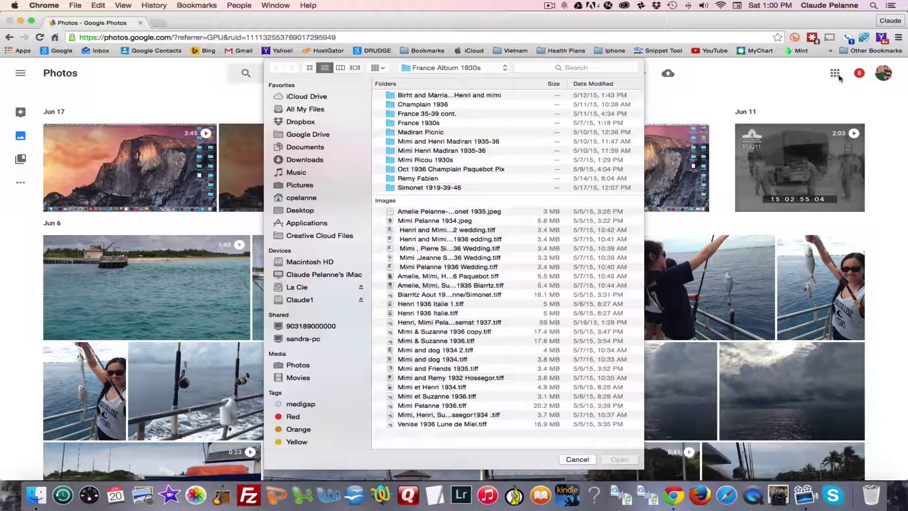
{"action": "key", "text": "Escape"}
{"action": "key", "text": "super+m"}
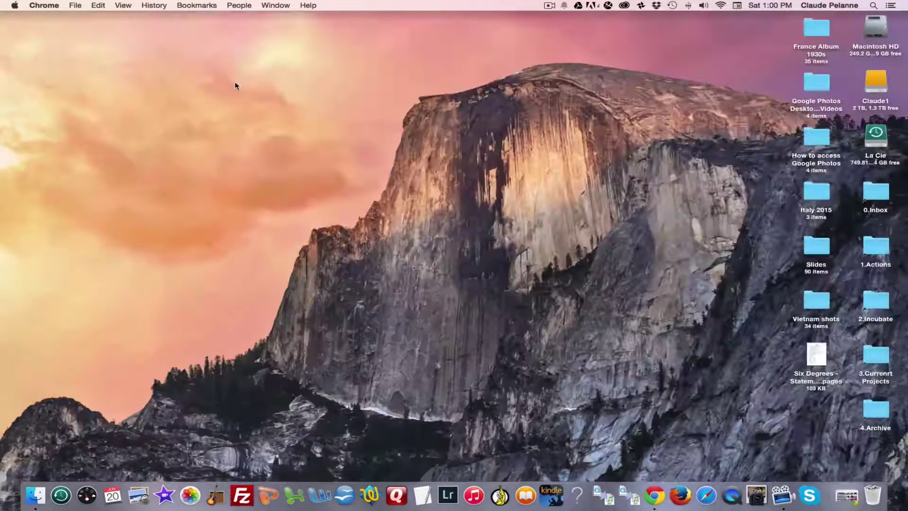
{"action": "left_click", "coordinate": [846, 495]}
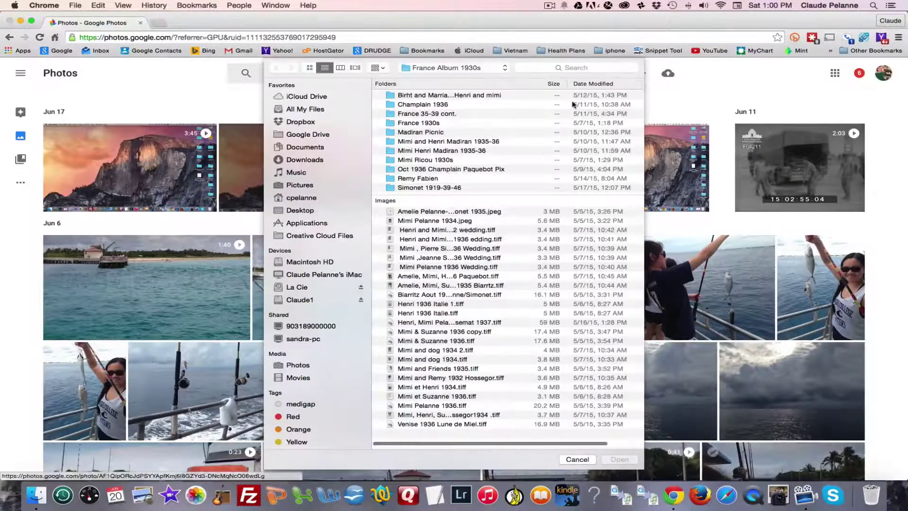
{"action": "left_click", "coordinate": [574, 461]}
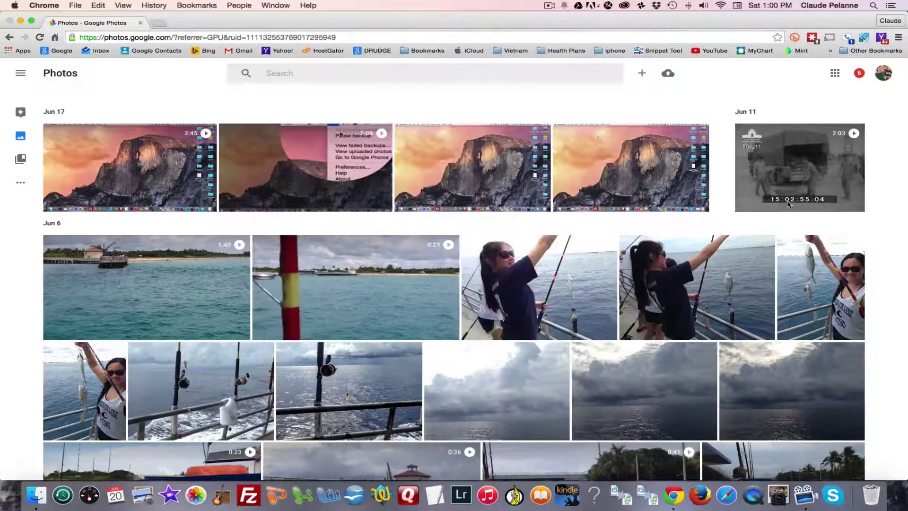
{"action": "left_click", "coordinate": [835, 74]}
{"action": "left_click", "coordinate": [807, 76]}
Switch to the Assistant page from the navigation menu
{"action": "left_click", "coordinate": [20, 77]}
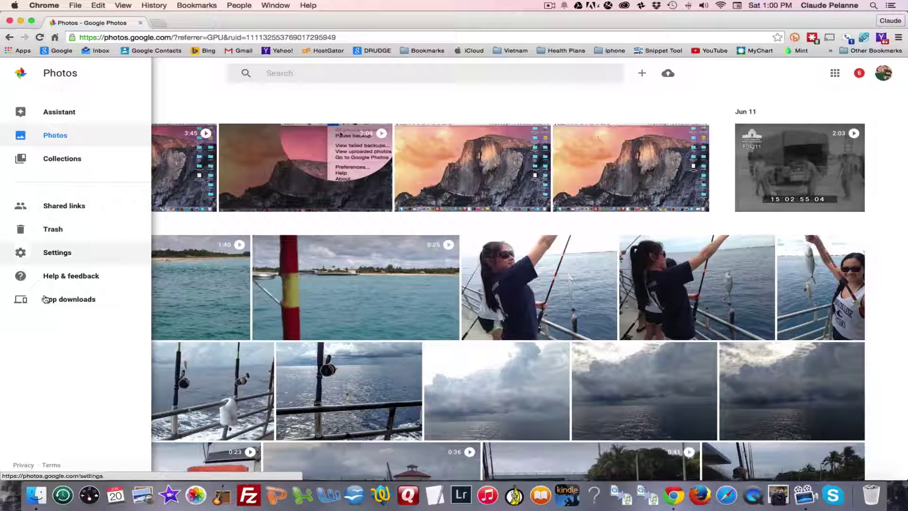
{"action": "left_click", "coordinate": [60, 113]}
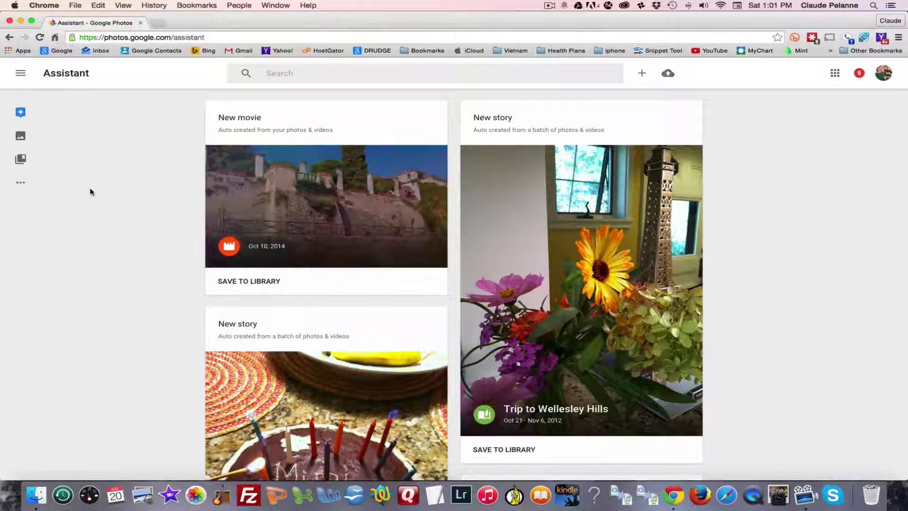
Scroll through the Assistant feed, then go to Photos from the navigation menu
{"action": "right_click", "coordinate": [101, 183]}
{"action": "left_click", "coordinate": [66, 138]}
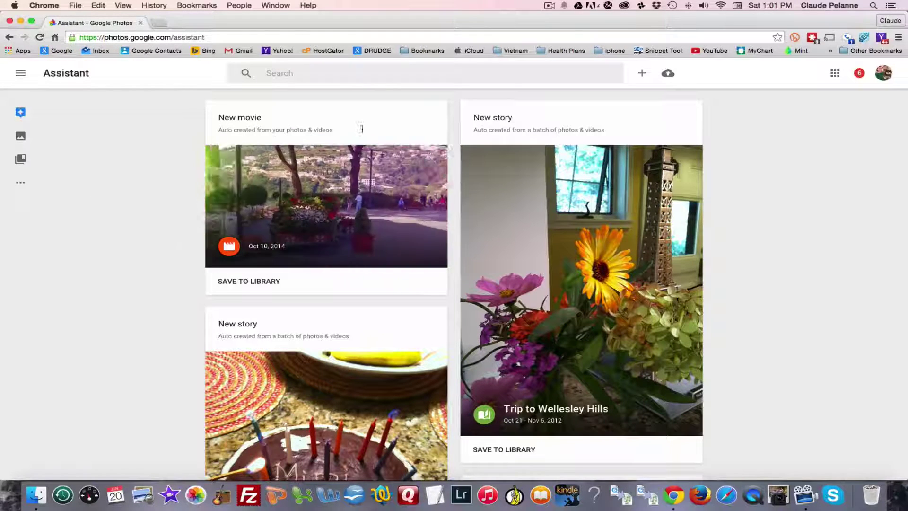
{"action": "scroll", "coordinate": [137, 347], "scroll_direction": "down", "scroll_amount": 3}
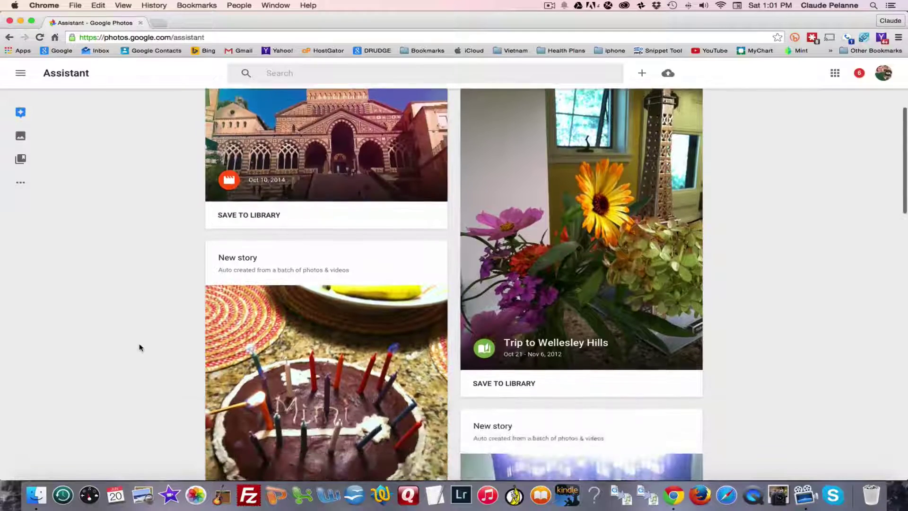
{"action": "scroll", "coordinate": [139, 348], "scroll_direction": "down", "scroll_amount": 10}
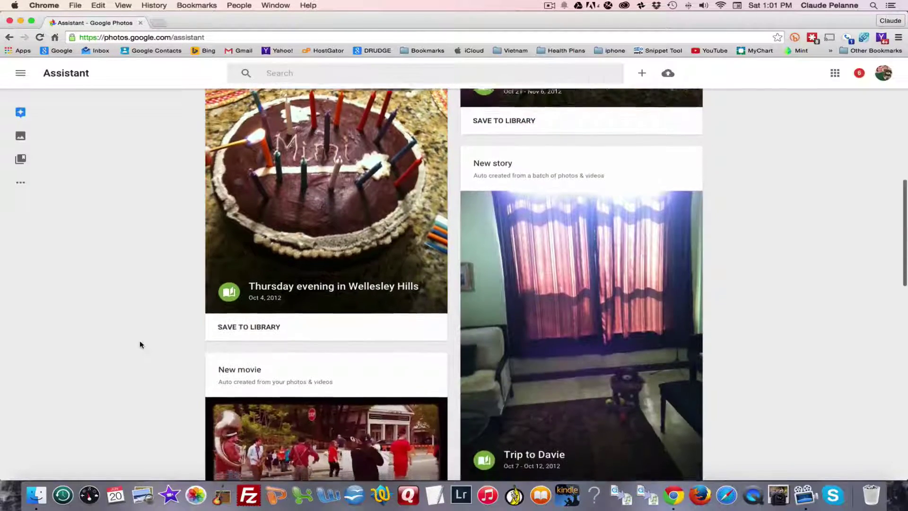
{"action": "scroll", "coordinate": [140, 339], "scroll_direction": "down", "scroll_amount": 5}
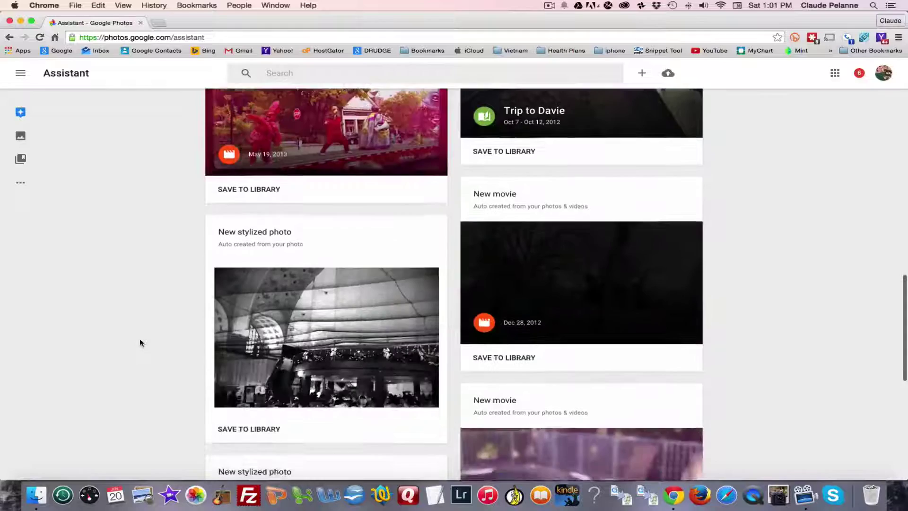
{"action": "scroll", "coordinate": [140, 339], "scroll_direction": "up", "scroll_amount": 15}
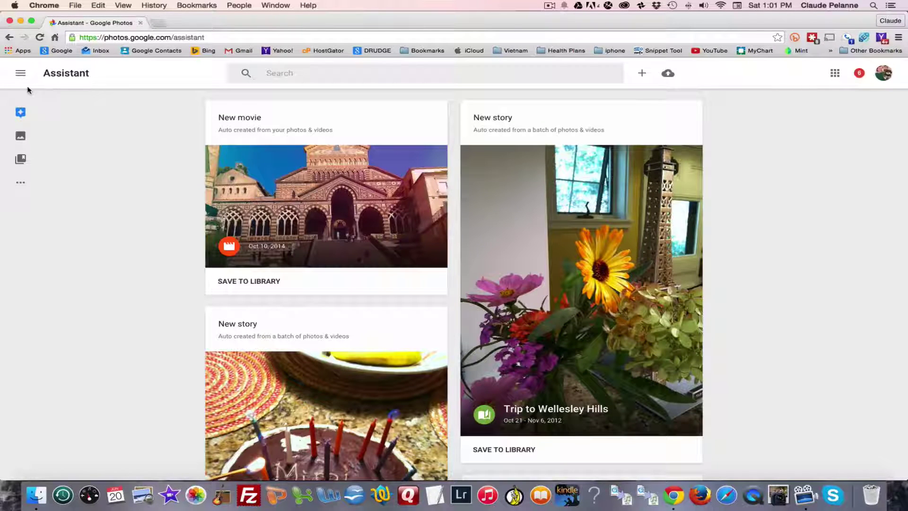
{"action": "left_click", "coordinate": [20, 72]}
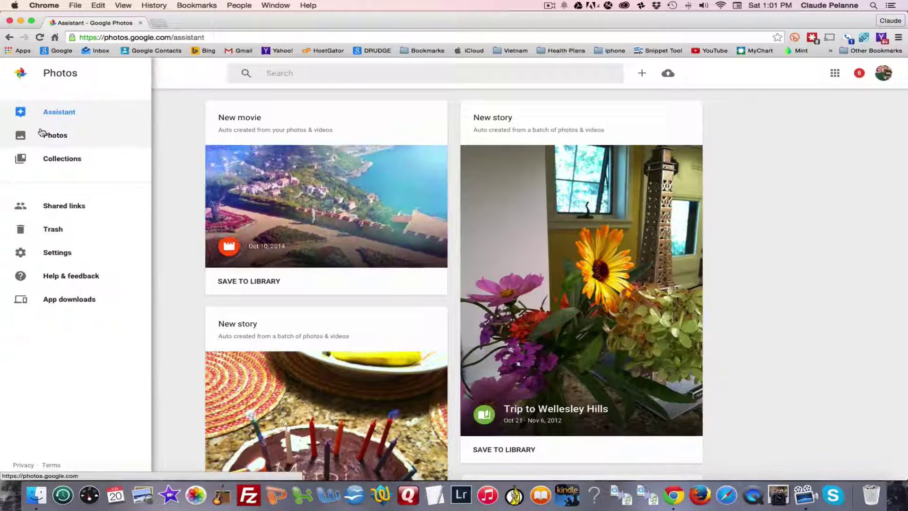
{"action": "left_click", "coordinate": [42, 134]}
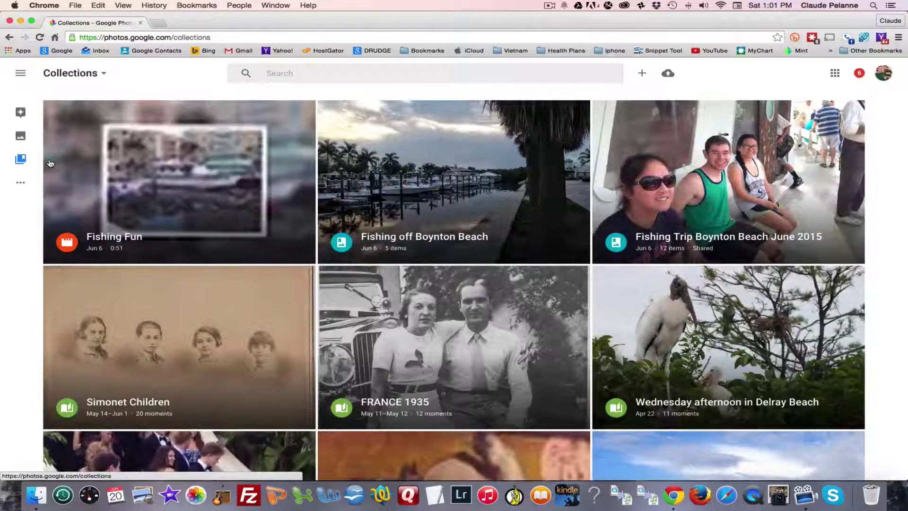
View the shared link for the Fishing Trip Boynton Beach June 2015 album, then open Trash
{"action": "left_click", "coordinate": [20, 185]}
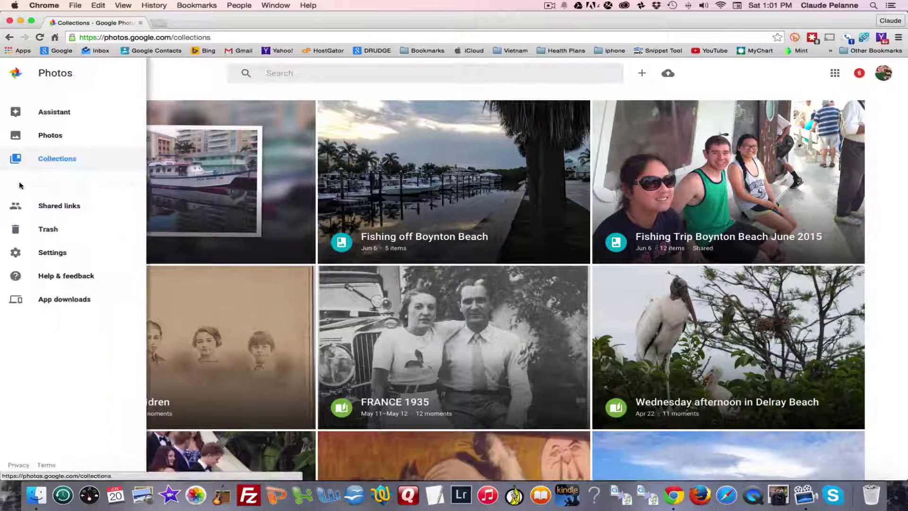
{"action": "left_click", "coordinate": [54, 210]}
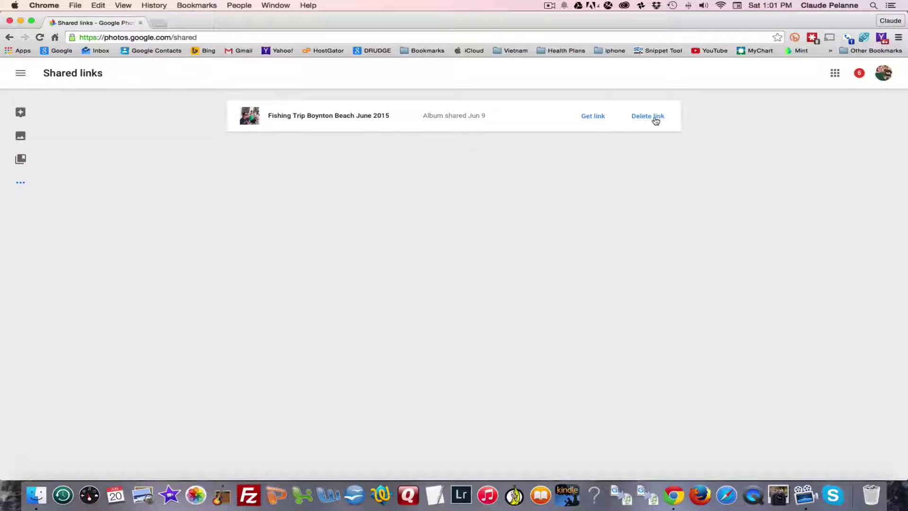
{"action": "left_click", "coordinate": [593, 118]}
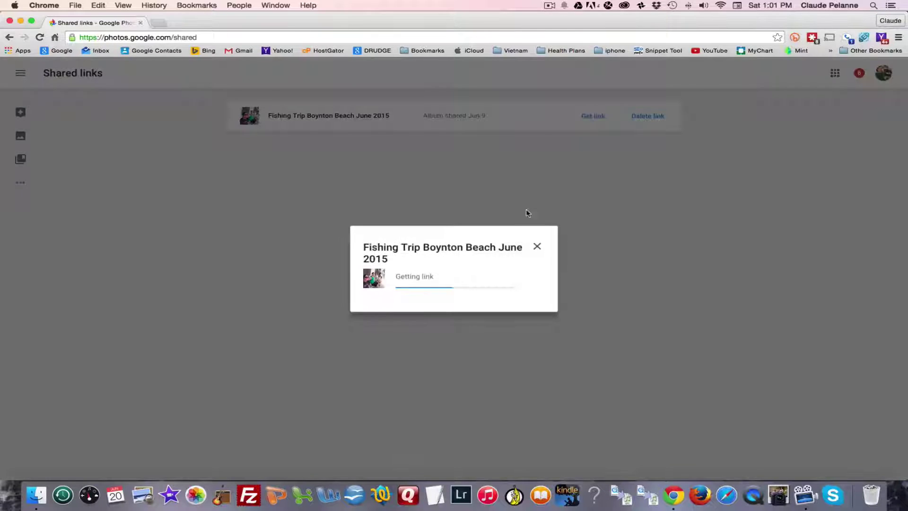
{"action": "left_click", "coordinate": [538, 246]}
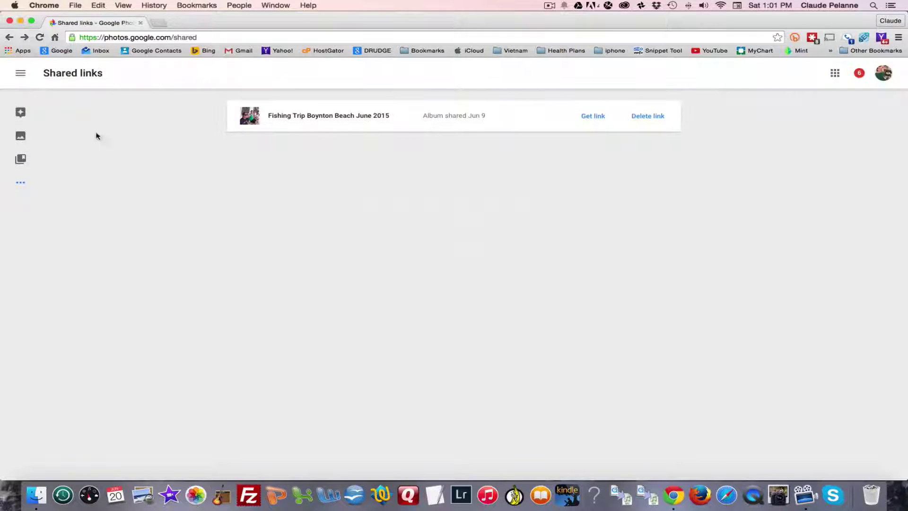
{"action": "left_click", "coordinate": [19, 184]}
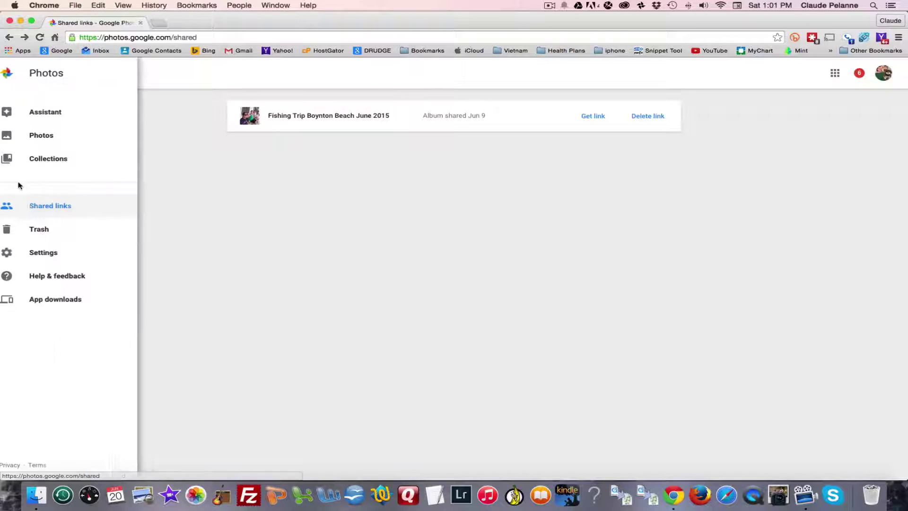
{"action": "left_click", "coordinate": [50, 232]}
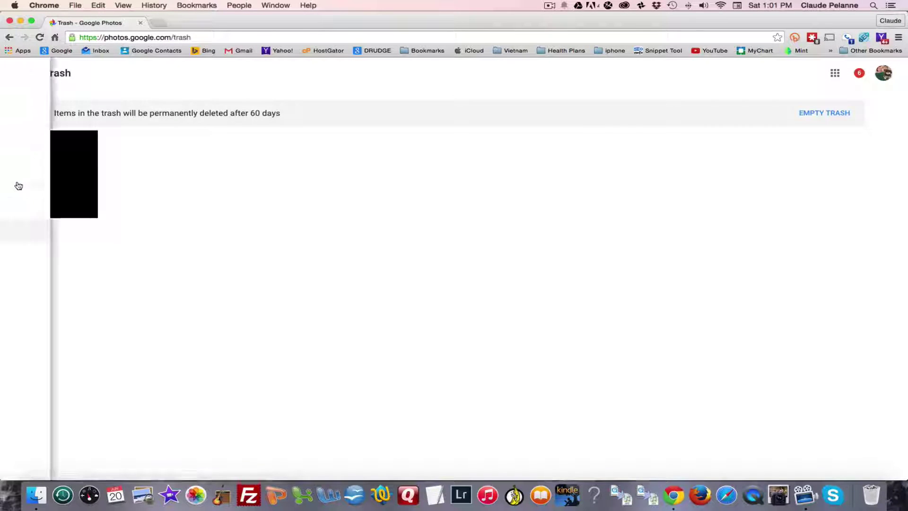
Open Google Photos Settings from the navigation drawer
{"action": "left_click", "coordinate": [45, 256]}
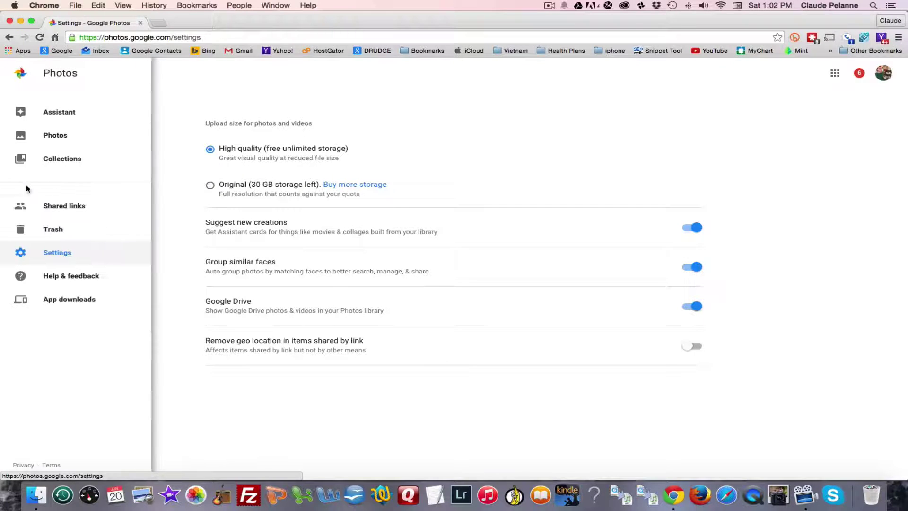
{"action": "left_click", "coordinate": [50, 283]}
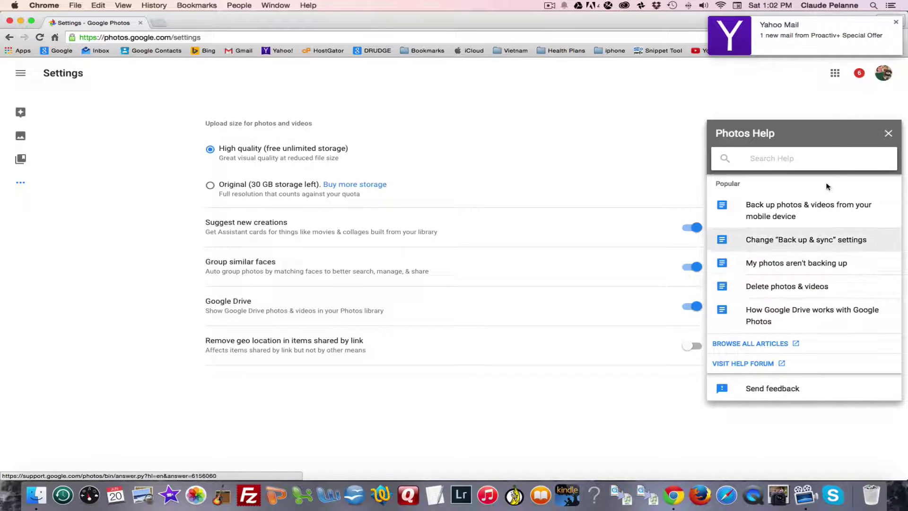
{"action": "left_click", "coordinate": [889, 135]}
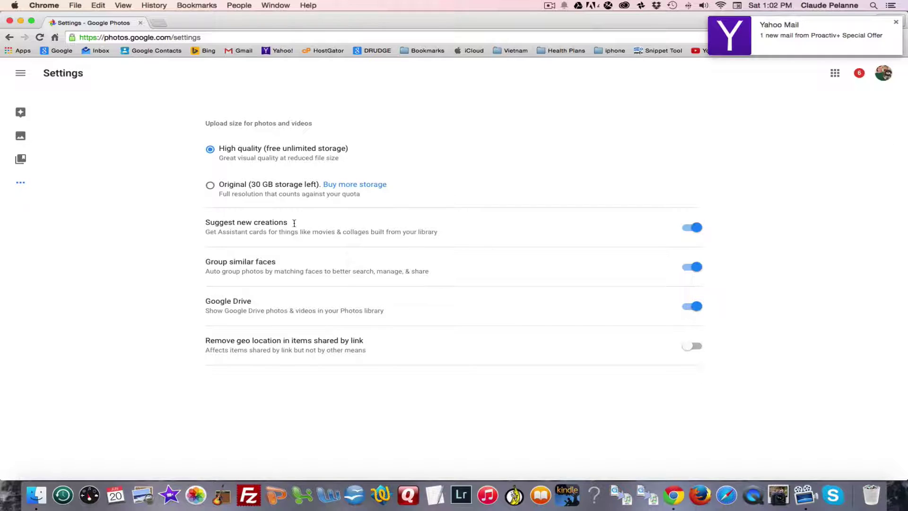
{"action": "mouse_move", "coordinate": [21, 184]}
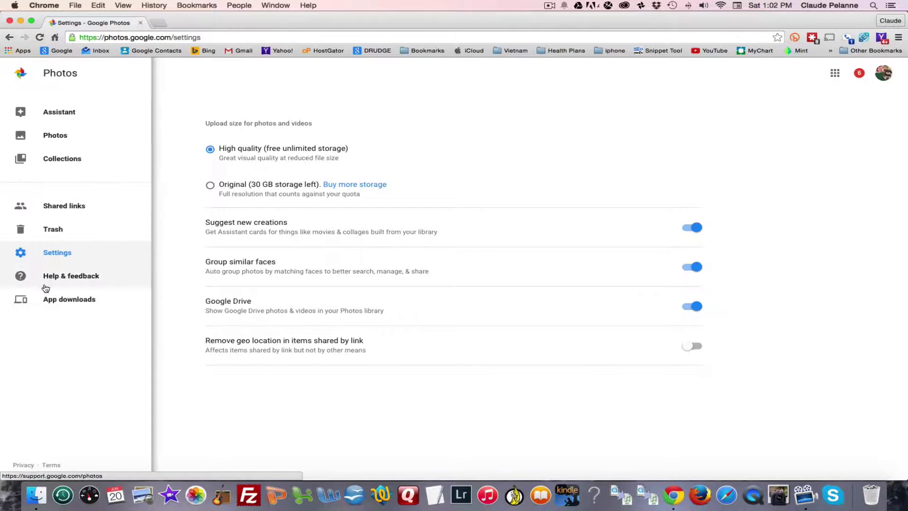
Open the fishing-rod photo from the library and check its Share options
{"action": "left_click", "coordinate": [58, 137]}
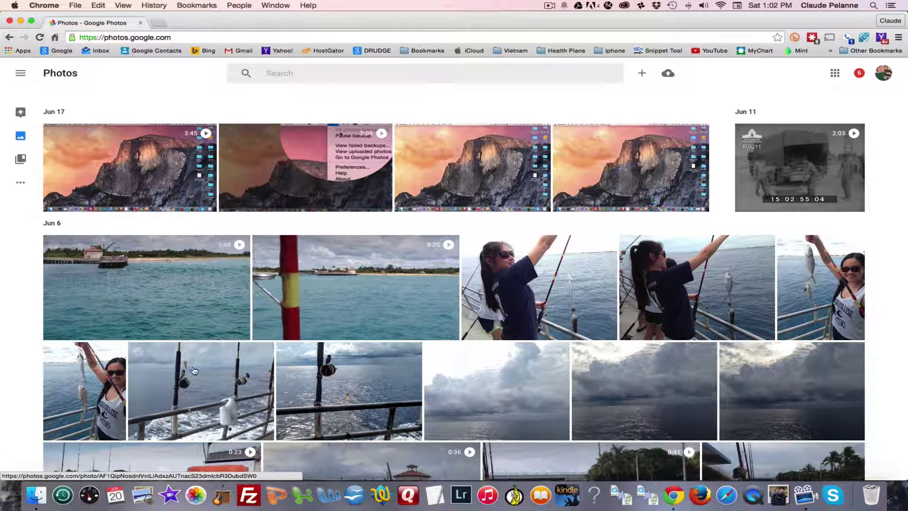
{"action": "left_click", "coordinate": [188, 390]}
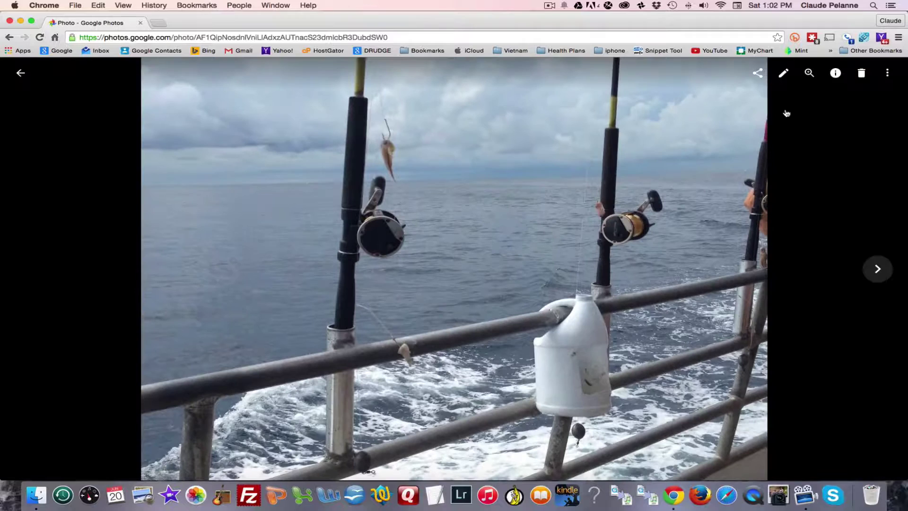
{"action": "left_click", "coordinate": [757, 74]}
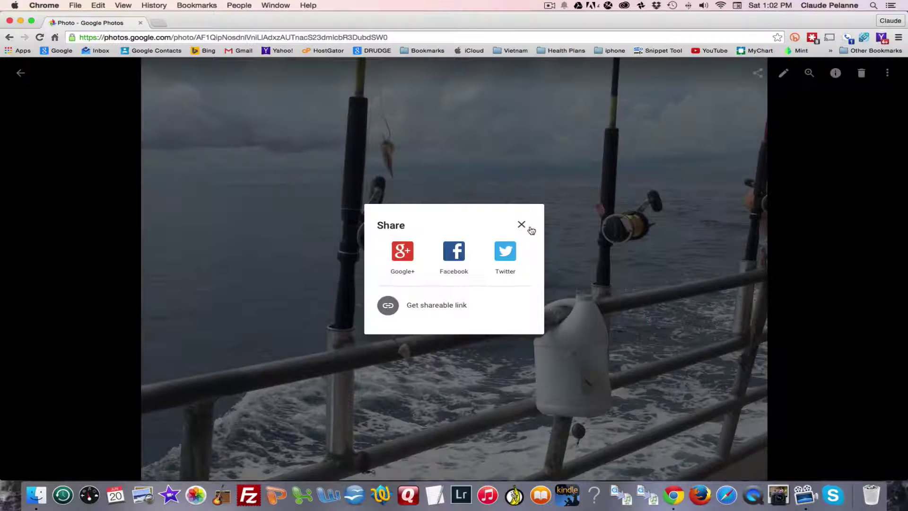
{"action": "left_click", "coordinate": [521, 225]}
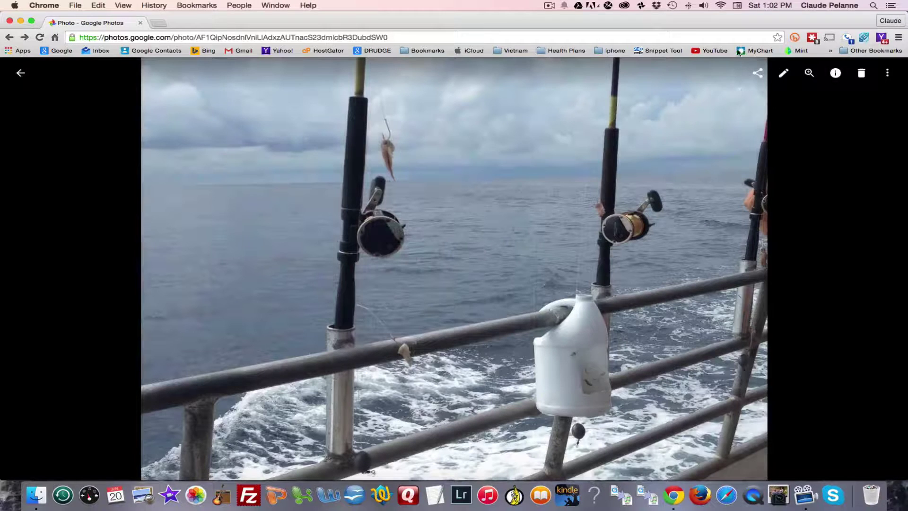
Raise Light and Pop, try Color and Vignette, and show the filter presets
{"action": "left_click", "coordinate": [783, 74]}
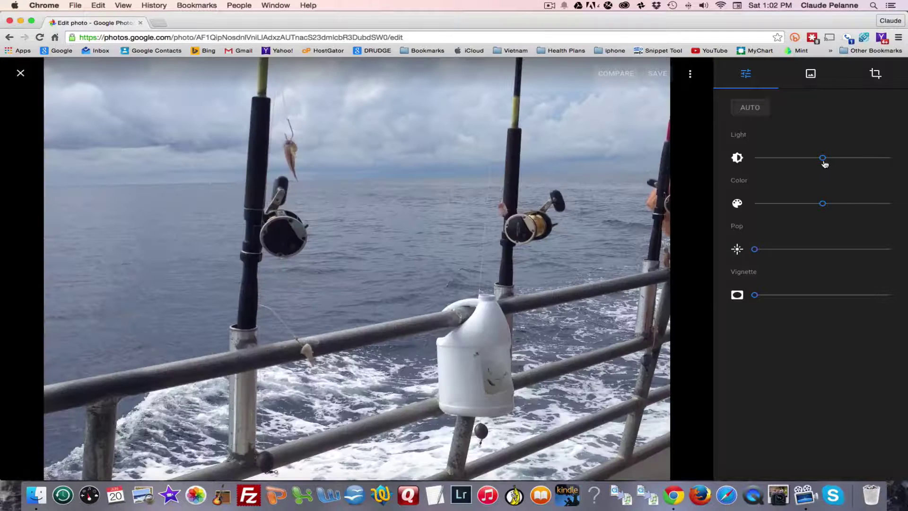
{"action": "mouse_move", "coordinate": [858, 162]}
{"action": "left_mouse_down"}
{"action": "mouse_move", "coordinate": [871, 157]}
{"action": "mouse_move", "coordinate": [843, 157]}
{"action": "mouse_move", "coordinate": [862, 158]}
{"action": "left_mouse_up"}
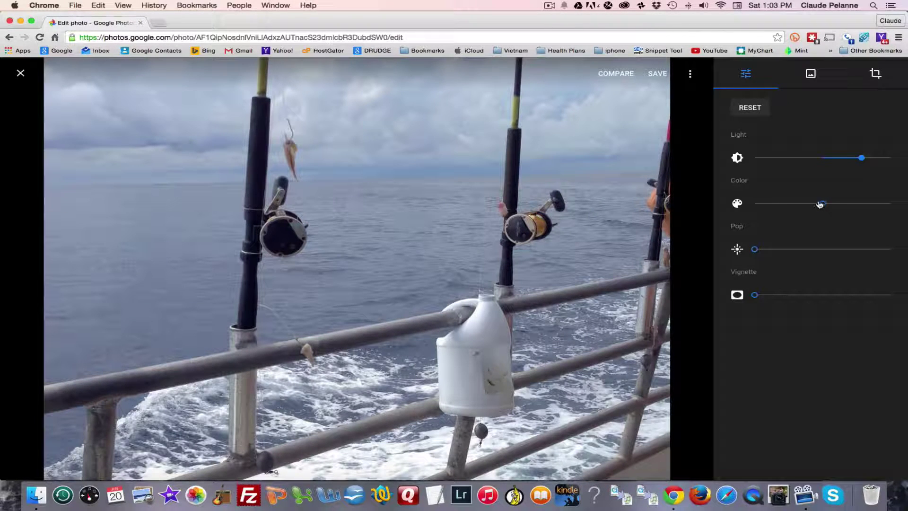
{"action": "mouse_move", "coordinate": [814, 207]}
{"action": "left_mouse_down"}
{"action": "mouse_move", "coordinate": [795, 205]}
{"action": "mouse_move", "coordinate": [819, 208]}
{"action": "left_mouse_up"}
{"action": "left_click_drag", "start_coordinate": [764, 252], "coordinate": [859, 256]}
{"action": "left_click_drag", "start_coordinate": [782, 299], "coordinate": [754, 296]}
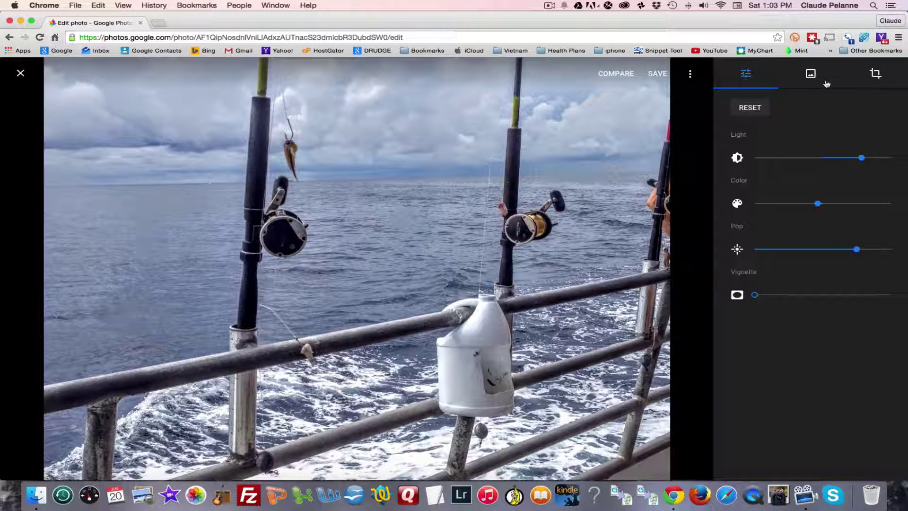
{"action": "left_click", "coordinate": [810, 75]}
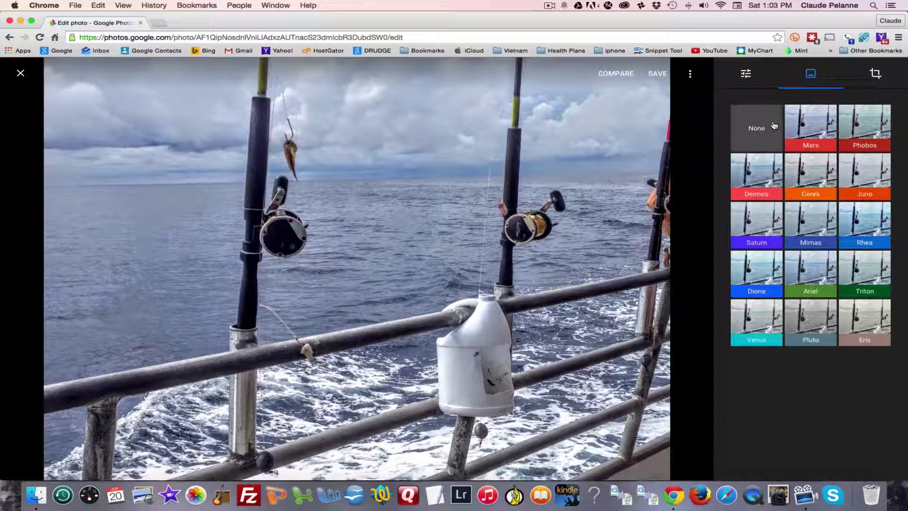
Rotate the photo four quarter turns back upright, then save the edits to the shared photo
{"action": "left_click", "coordinate": [876, 73]}
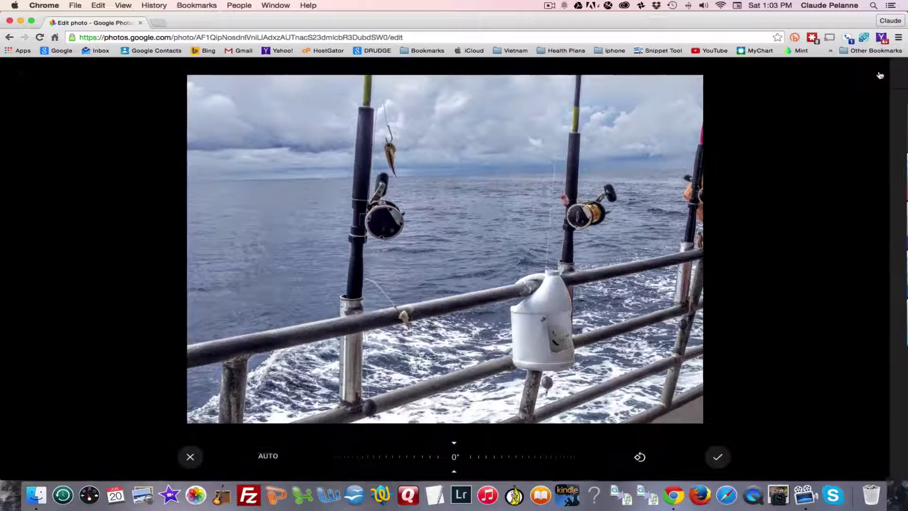
{"action": "left_click", "coordinate": [639, 452]}
{"action": "left_click", "coordinate": [639, 452]}
{"action": "left_click", "coordinate": [639, 451]}
{"action": "left_click", "coordinate": [640, 452]}
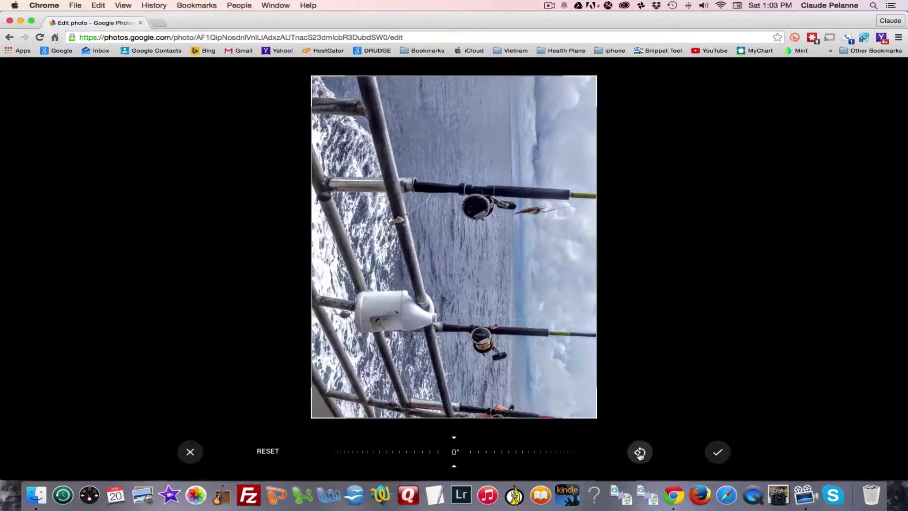
{"action": "left_click", "coordinate": [723, 454]}
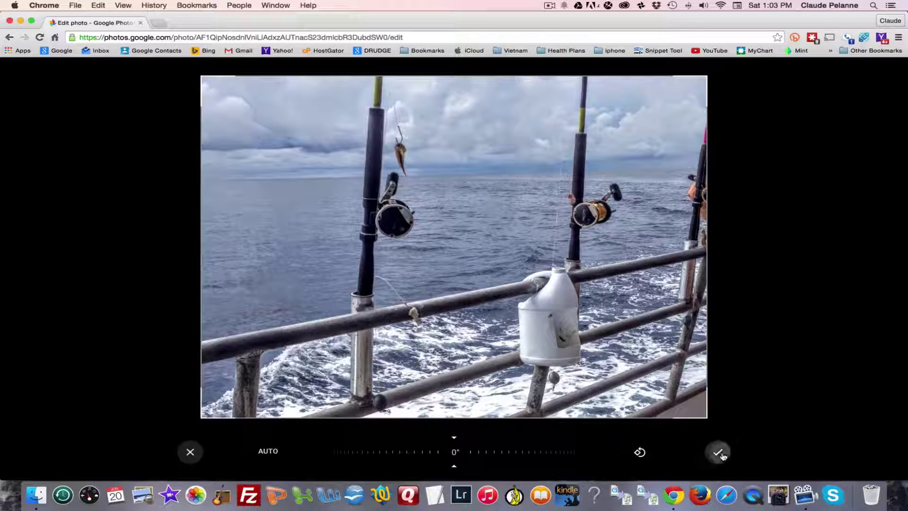
{"action": "left_click", "coordinate": [657, 79]}
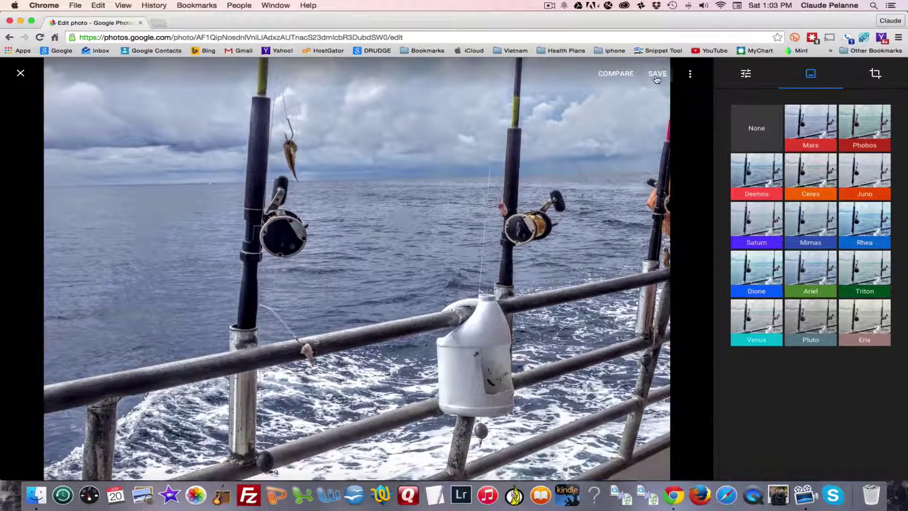
{"action": "left_click", "coordinate": [528, 296]}
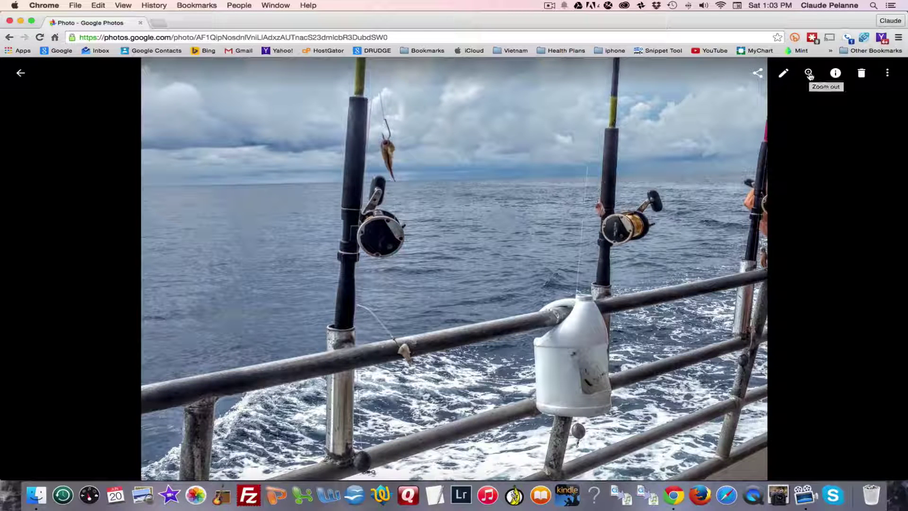
View the IMG_2428.JPG details (iPhone 5, Jun 6), cancel trashing it, and close the info panel
{"action": "left_click", "coordinate": [836, 74]}
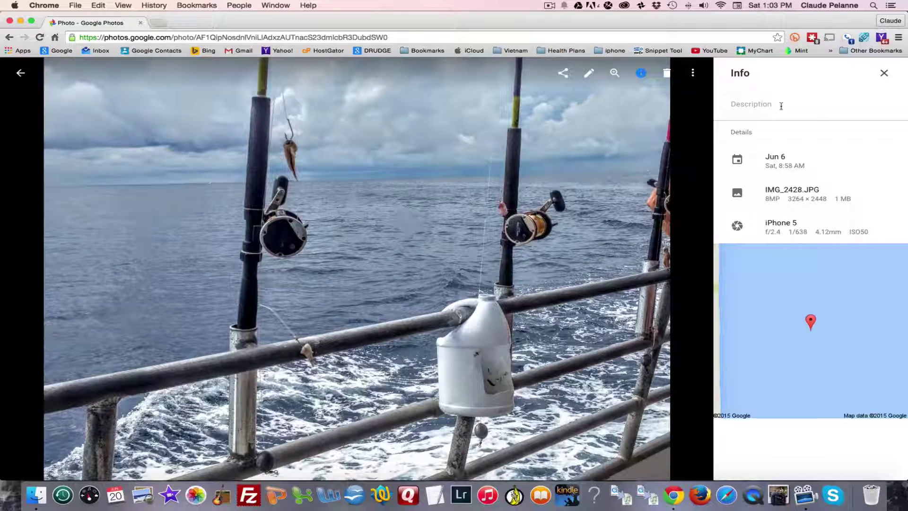
{"action": "left_click", "coordinate": [658, 75]}
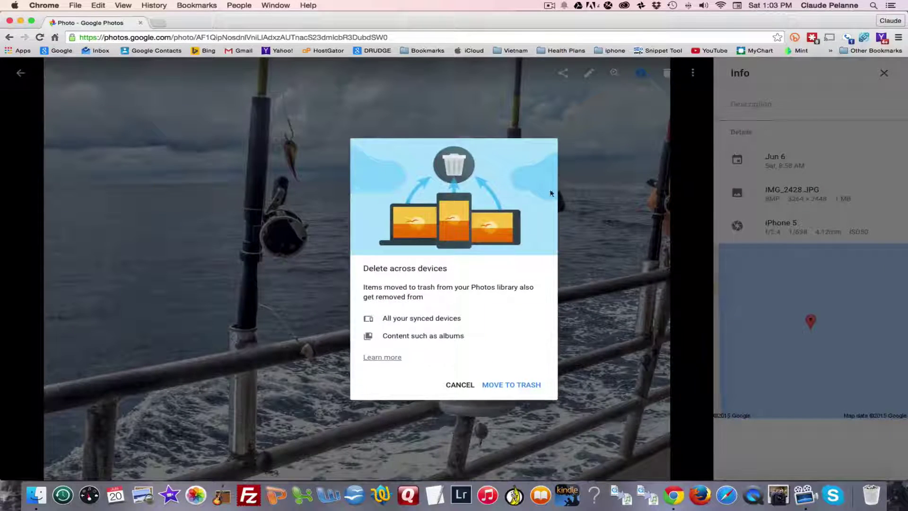
{"action": "left_click", "coordinate": [457, 385]}
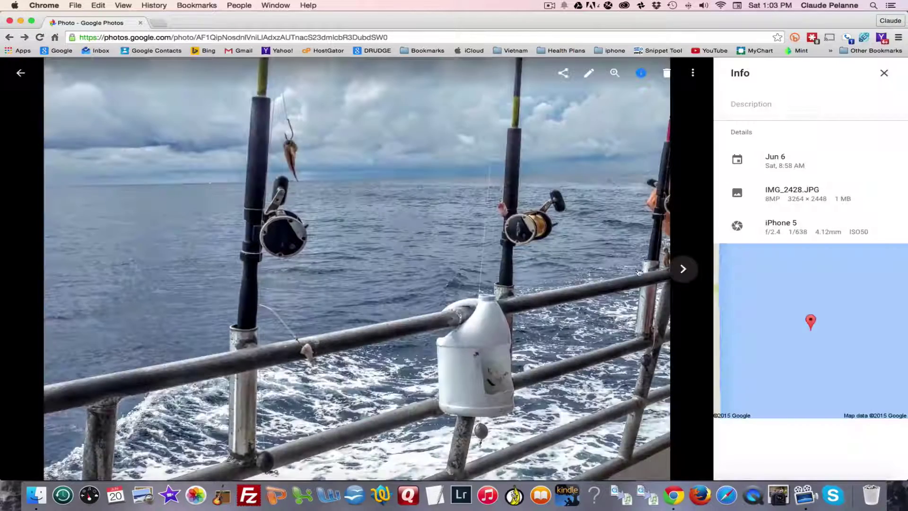
{"action": "left_click", "coordinate": [883, 73]}
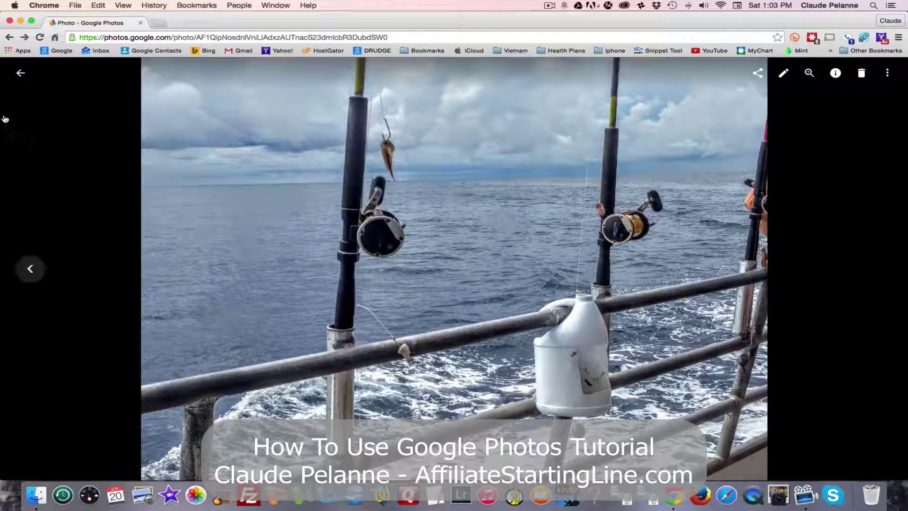
{"action": "left_click", "coordinate": [21, 73]}
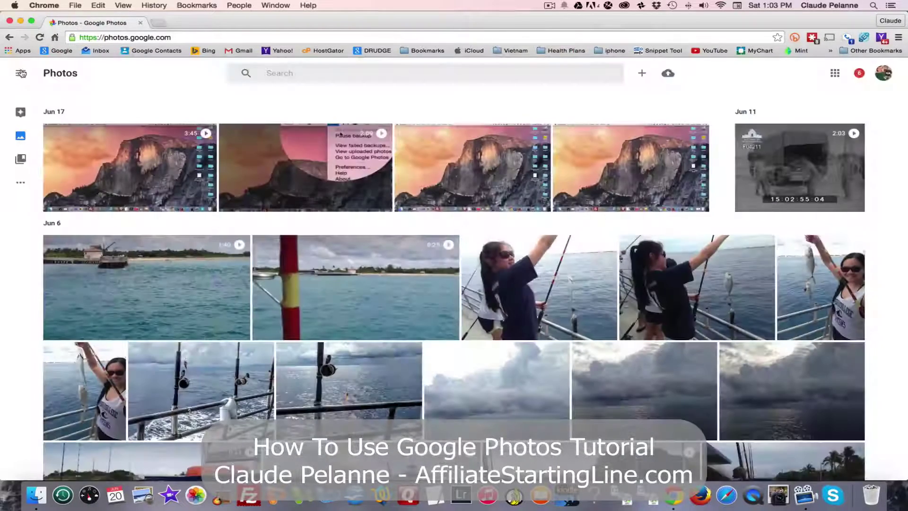